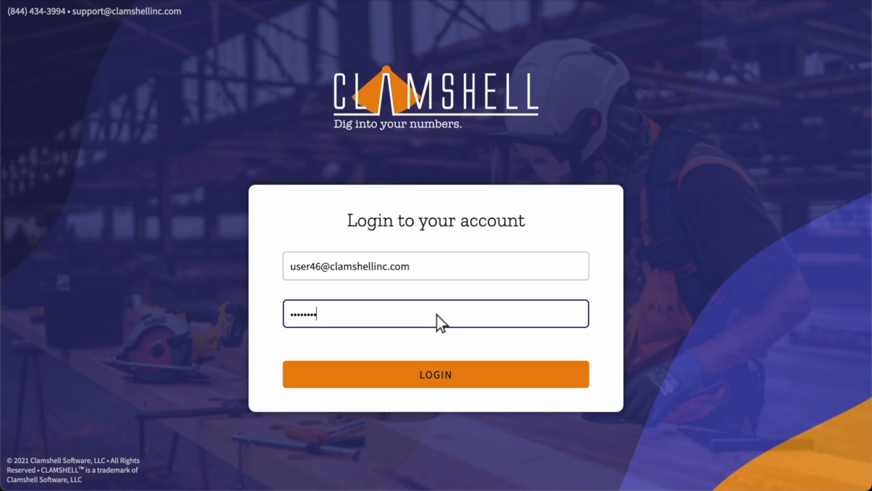
# Step: Sign in with the account password and submit the verification code to reach the Projects list
pyautogui.click(437, 375)
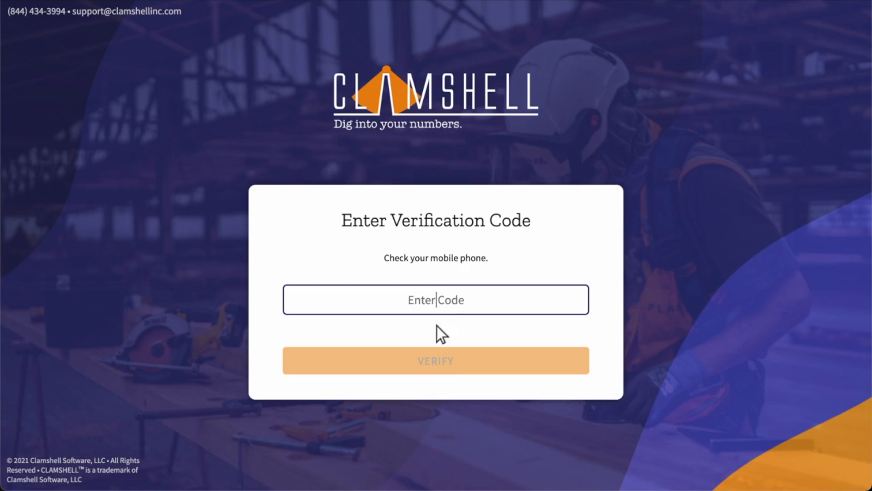
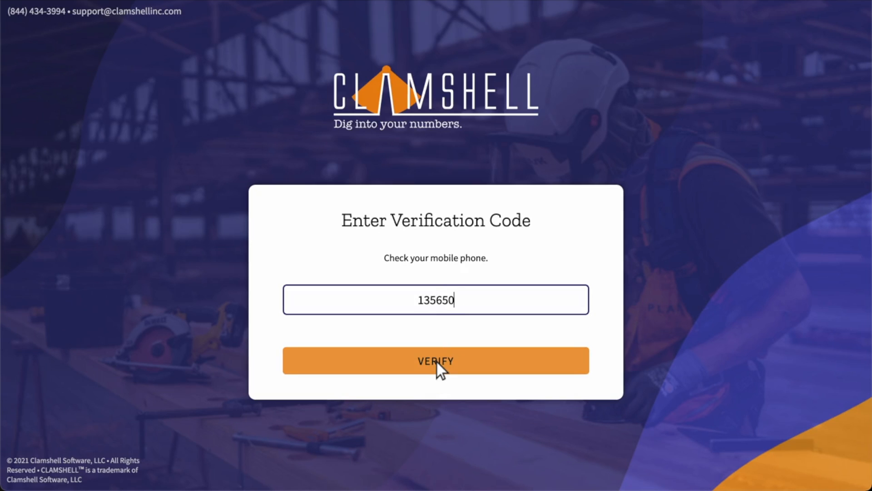
pyautogui.click(437, 361)
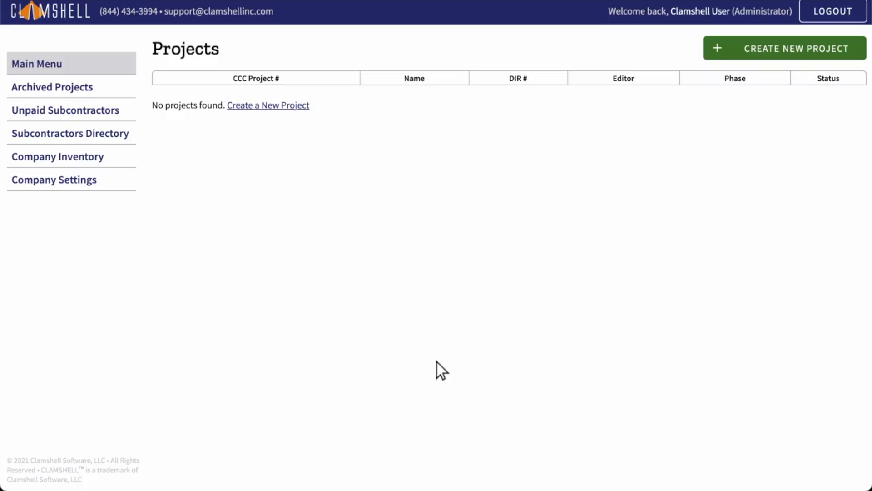
# Step: Start a new project named 'Smith's Entry Way' and enter its street address, city, state and zip
pyautogui.click(786, 49)
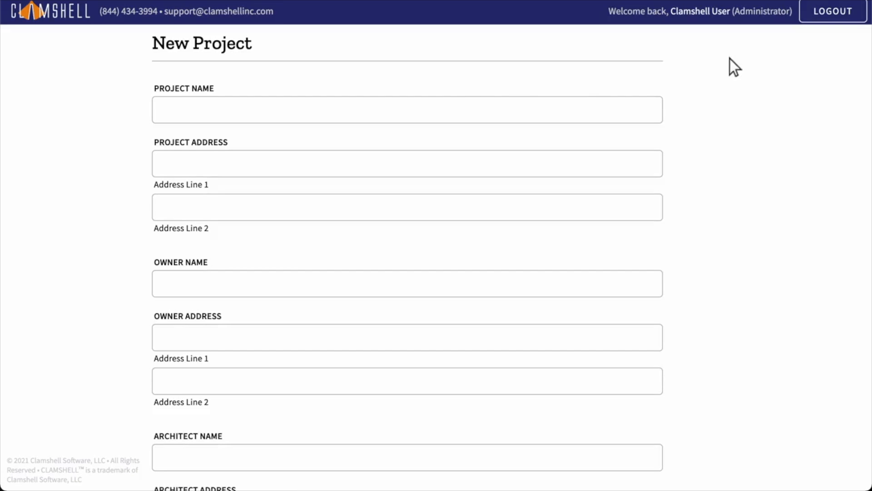
pyautogui.click(408, 111)
pyautogui.write("Smith's Entry Way")
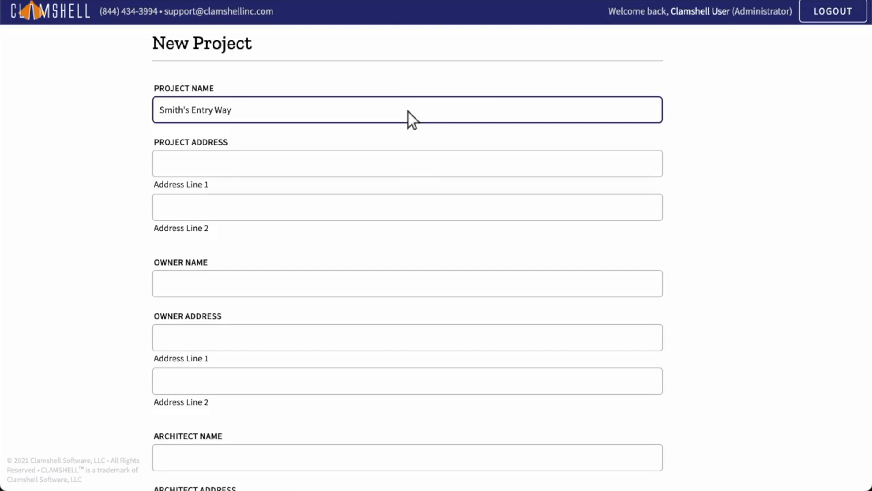
pyautogui.click(408, 166)
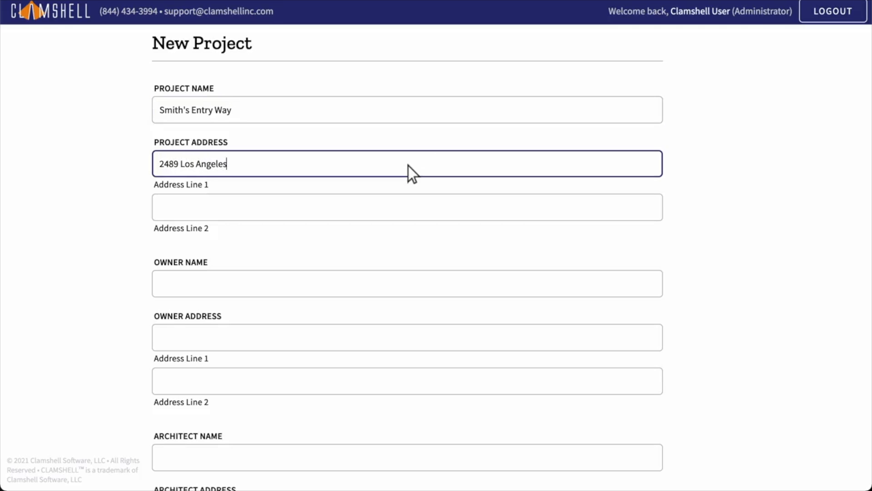
pyautogui.click(409, 209)
pyautogui.write('Los Angeles, CA 12345')
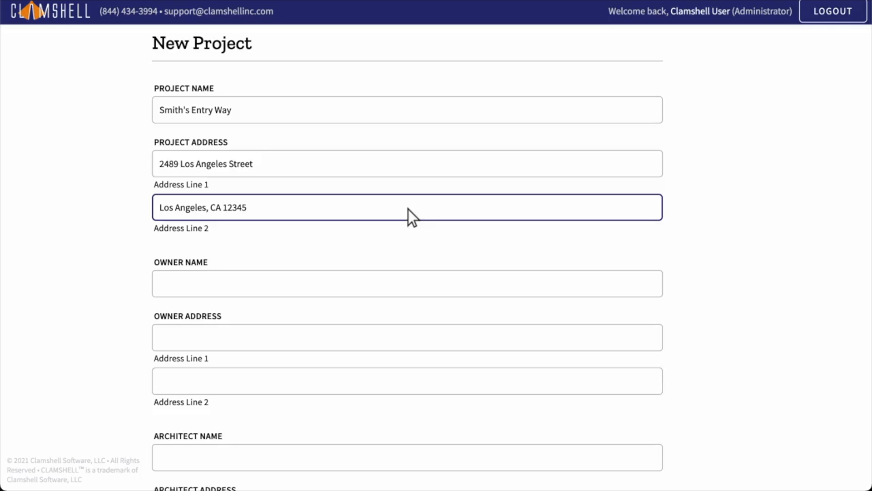
# Step: Fill in the owner's full name and the owner's street address, city, state and zip
pyautogui.click(408, 285)
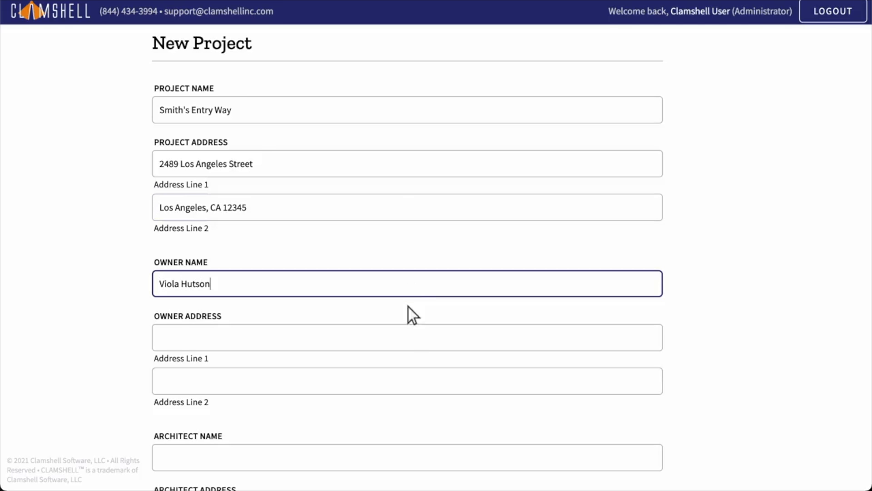
pyautogui.click(409, 340)
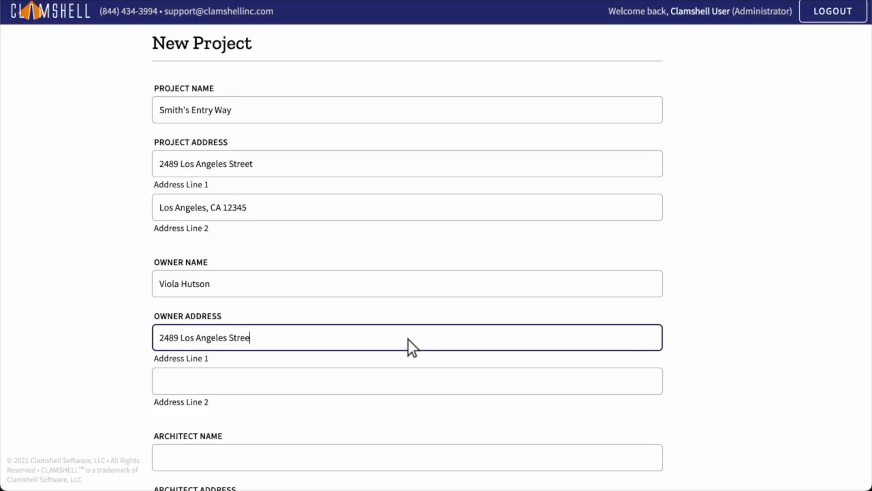
pyautogui.click(408, 383)
pyautogui.write('Los Angeles, CA 12345')
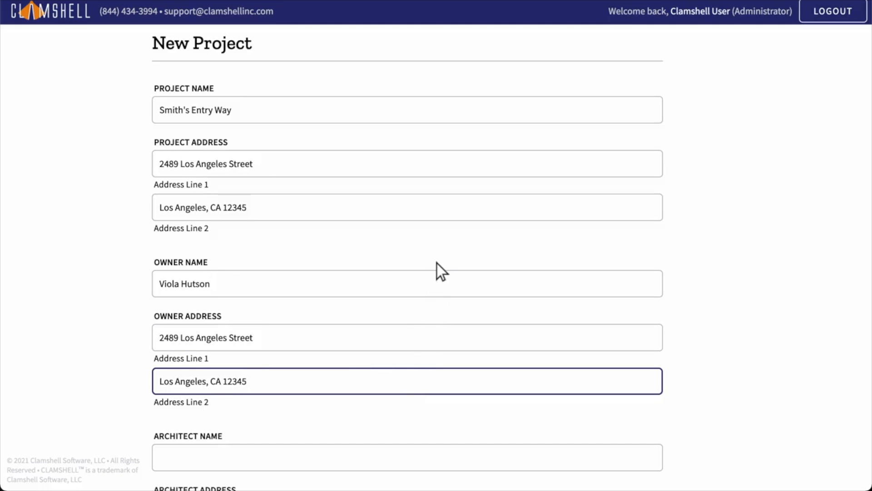
# Step: Add architect 'Gregorio Architects' with the firm's street address, city, state and zip
pyautogui.scroll(-6, 436, 263)
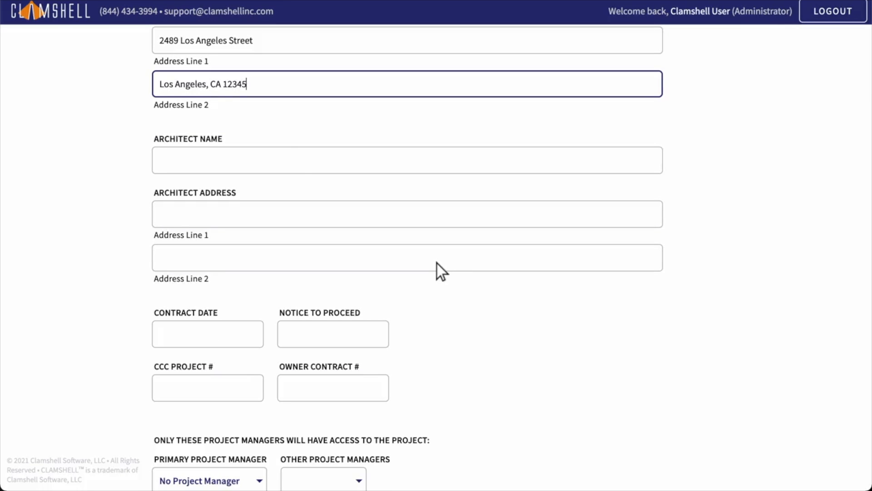
pyautogui.click(408, 162)
pyautogui.write('Gregorio Architects')
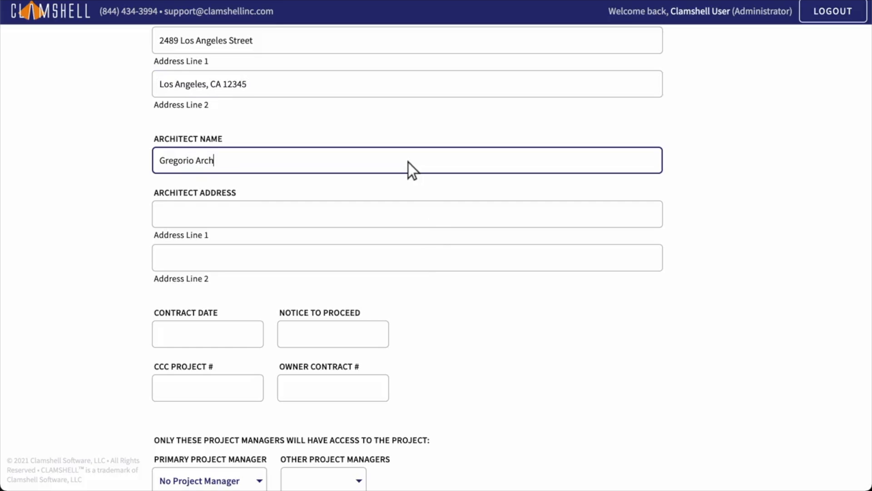
pyautogui.click(408, 216)
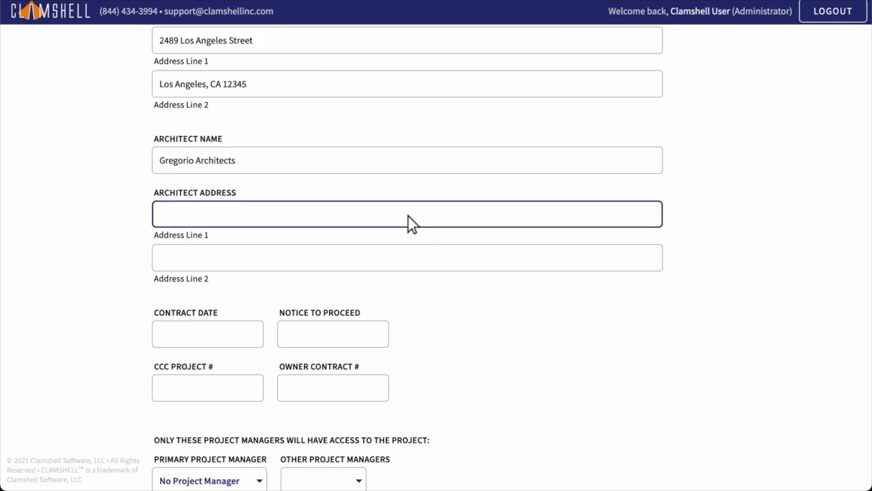
pyautogui.write('12345 Los Angeles Street')
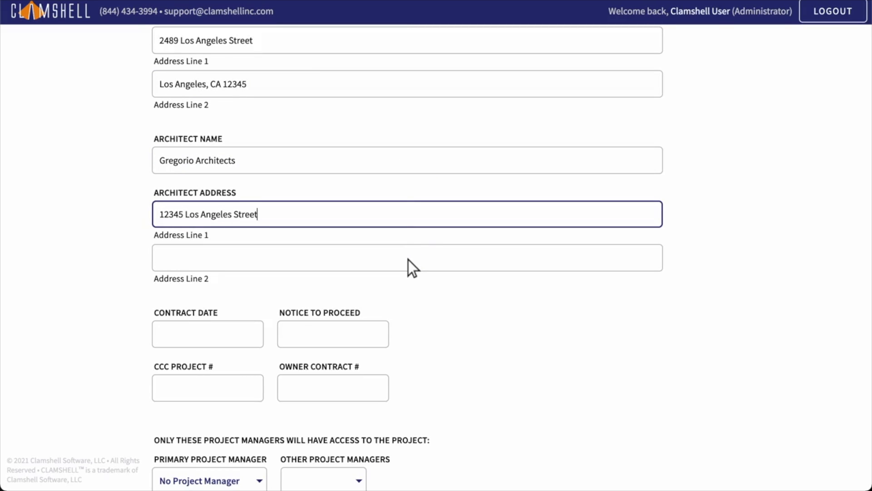
pyautogui.click(408, 260)
pyautogui.write('Los Angeles, CA 78901')
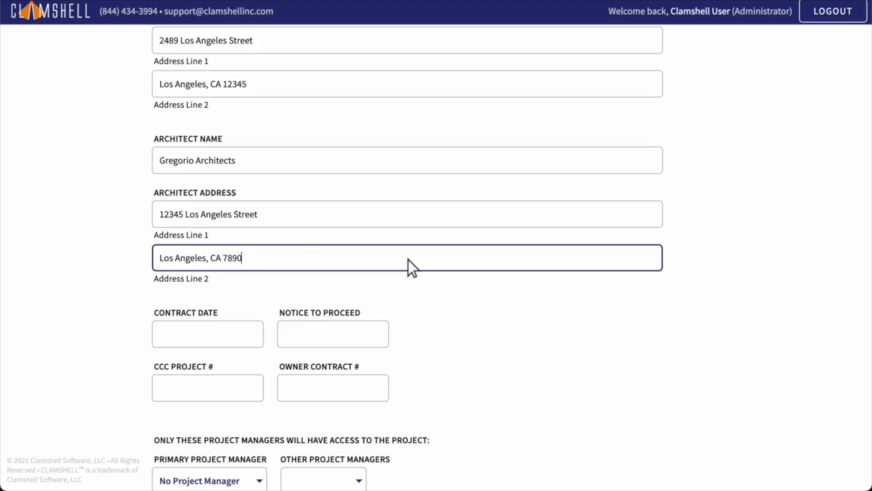
# Step: Set contract date 10/01/2021, notice to proceed 10/08/2021, CCC project # 01-21-201 and owner contract # 001
pyautogui.click(208, 336)
pyautogui.write('10/01/2021')
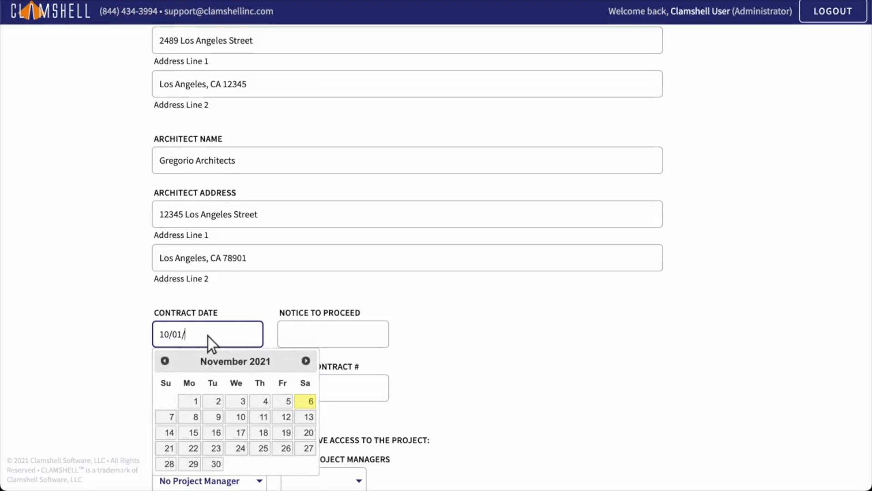
pyautogui.click(333, 336)
pyautogui.write('10/08/2021')
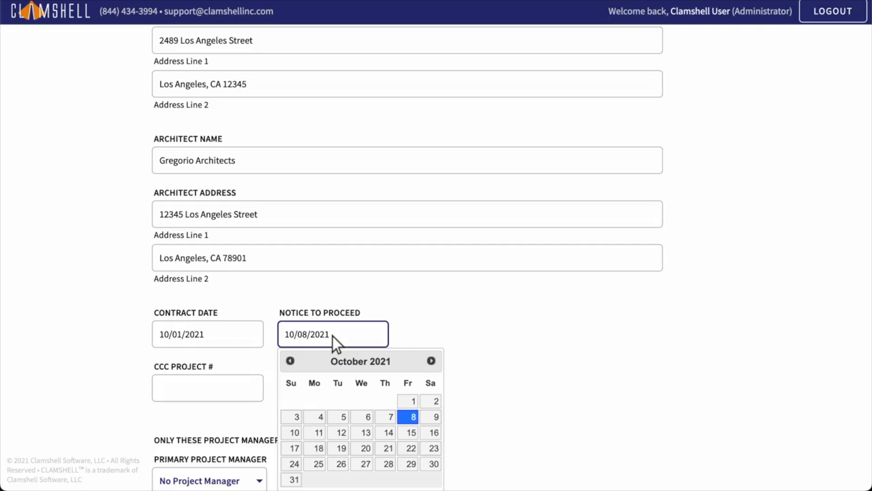
pyautogui.click(208, 390)
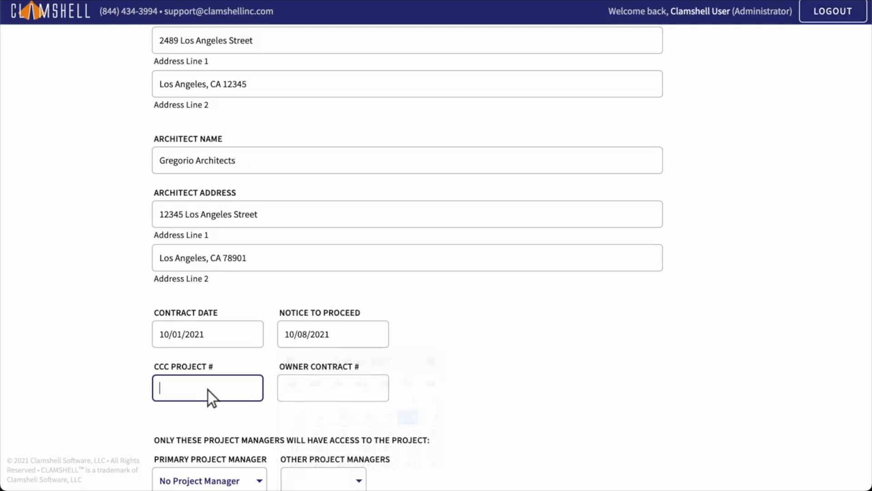
pyautogui.write('01-21-201')
pyautogui.click(333, 390)
pyautogui.write('001')
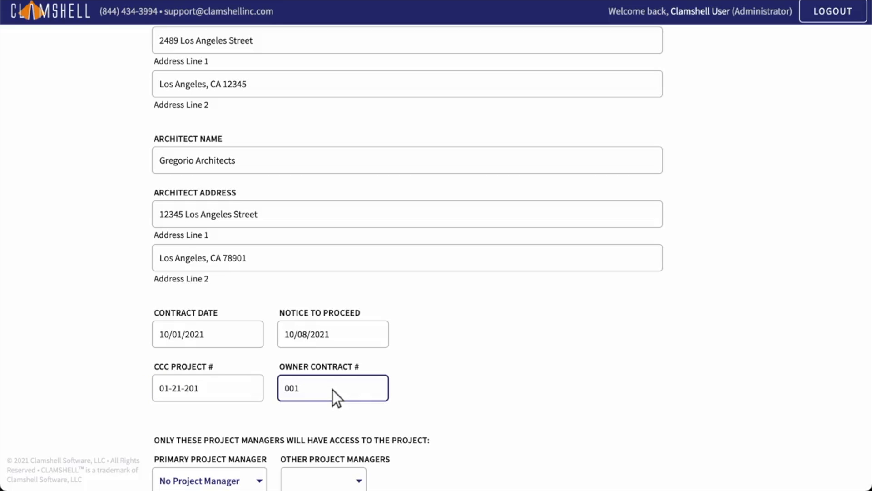
# Step: Enter the superintendent's name, a 10% retention rate and DIR # 00000
pyautogui.scroll(-7, 436, 245)
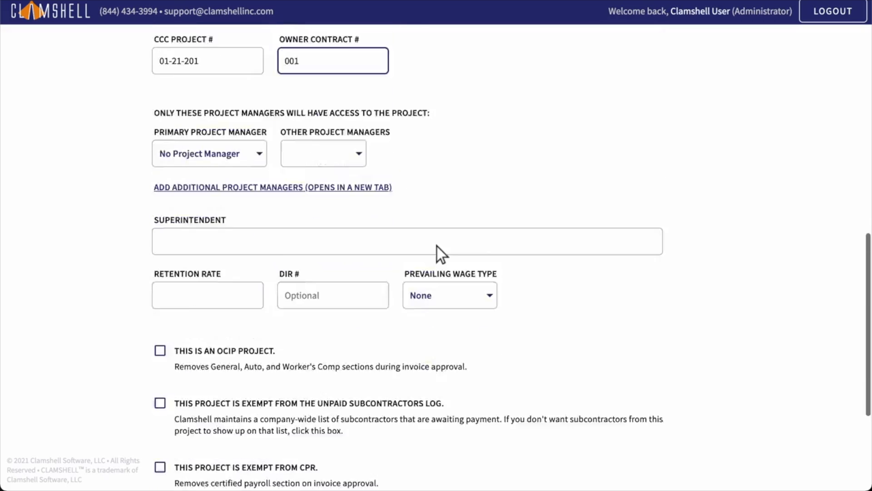
pyautogui.scroll(-1, 437, 245)
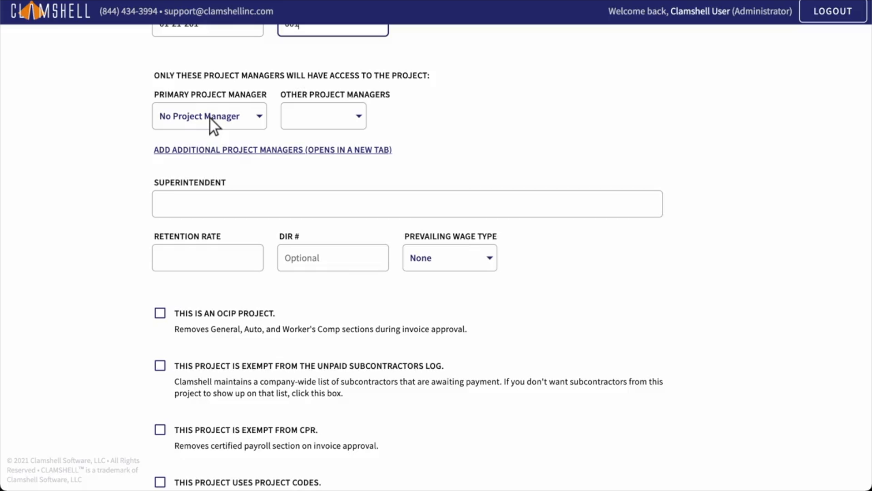
pyautogui.click(408, 205)
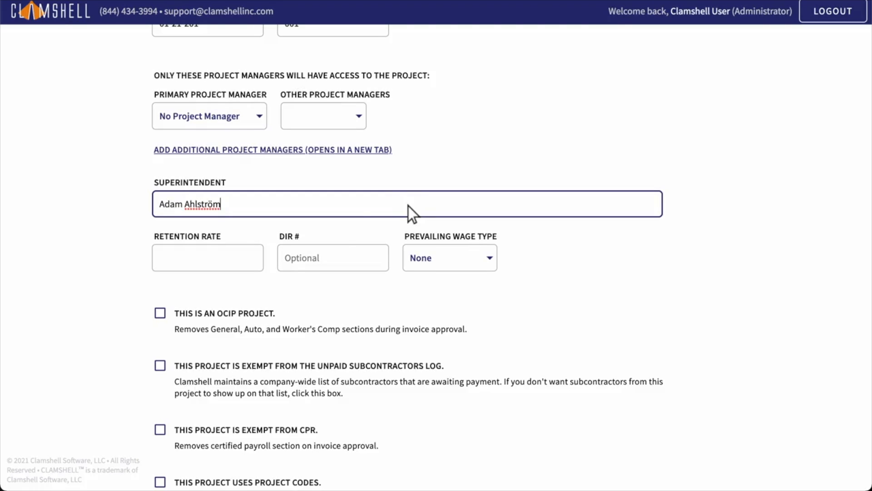
pyautogui.click(208, 260)
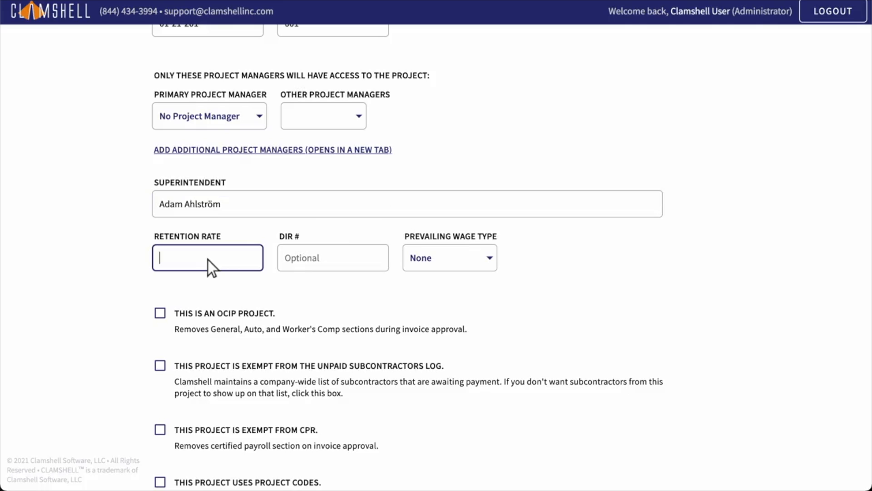
pyautogui.write('10%')
pyautogui.click(333, 260)
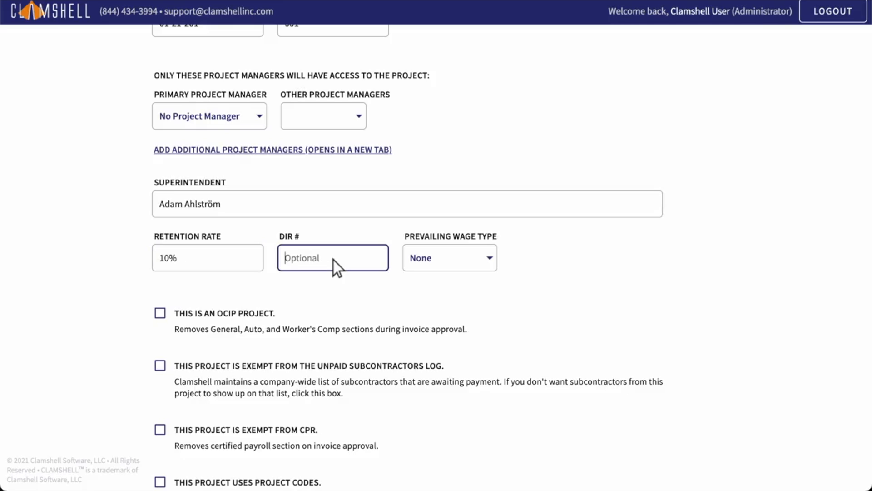
pyautogui.write('00000')
pyautogui.scroll(-3, 437, 246)
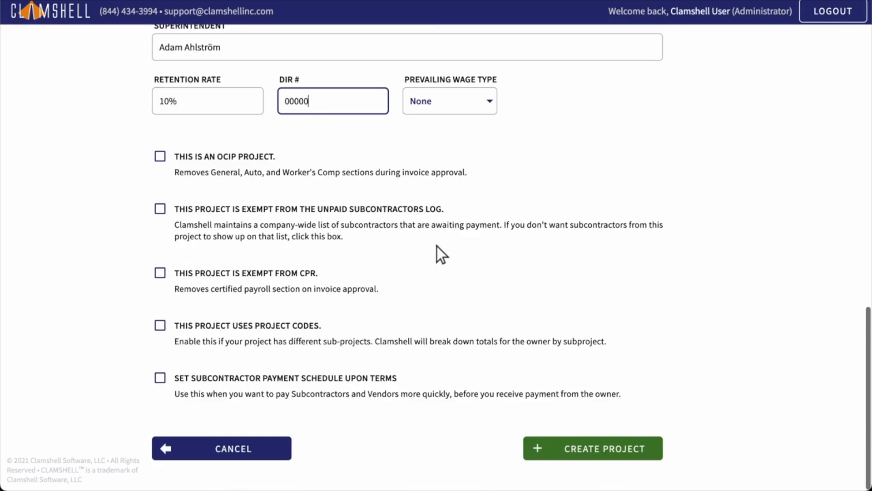
pyautogui.click(437, 244)
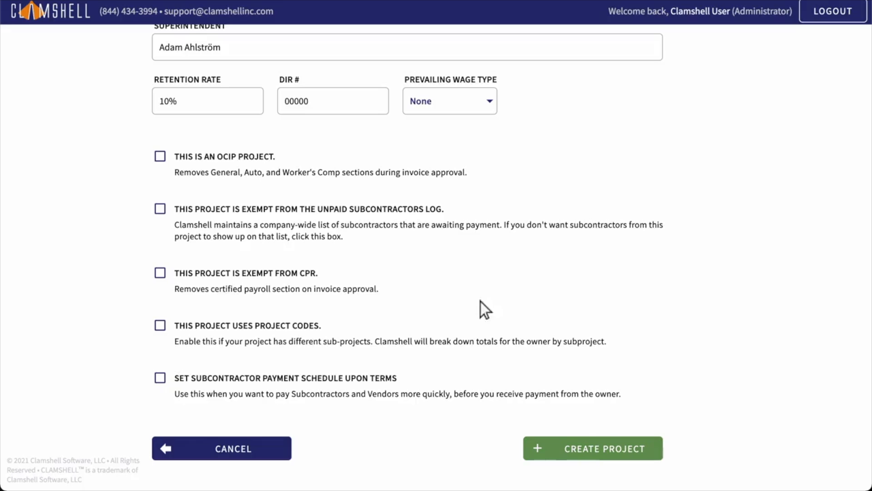
# Step: Create the project and download the AIA 703 template spreadsheet
pyautogui.click(593, 450)
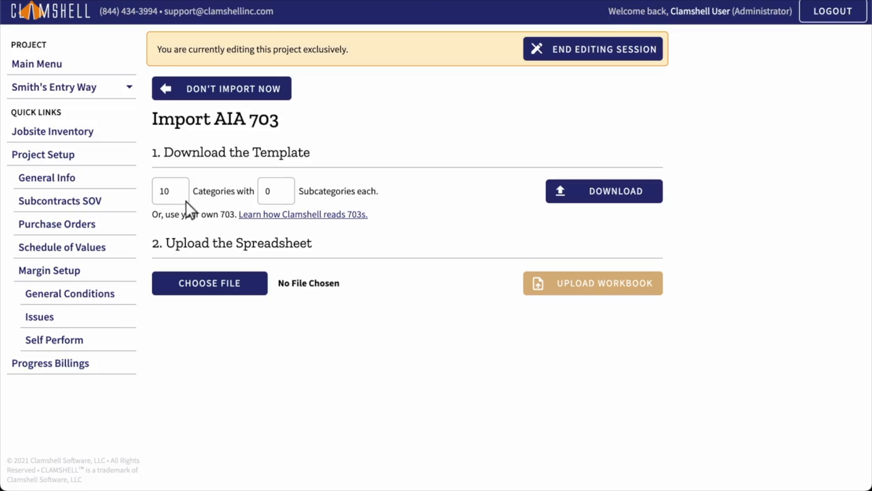
pyautogui.click(277, 193)
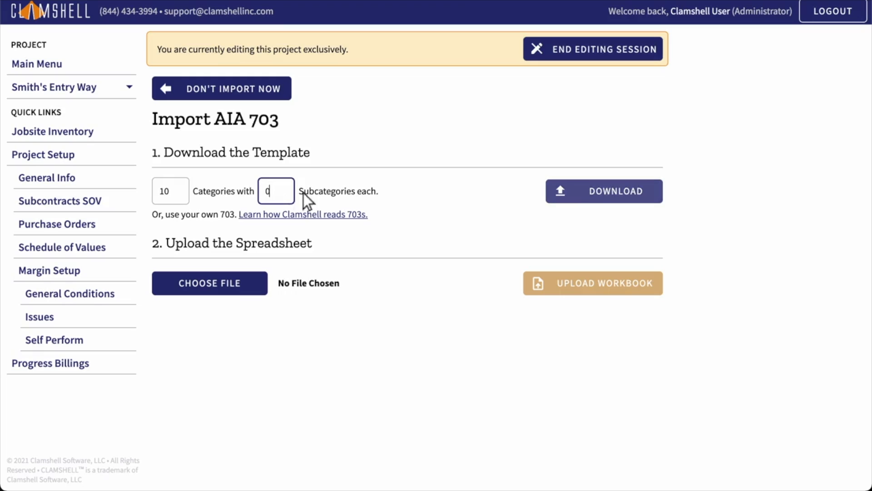
pyautogui.click(609, 193)
# Step: Choose smiths.xlsx and upload it for the AIA 703 import
pyautogui.click(211, 285)
pyautogui.click(437, 218)
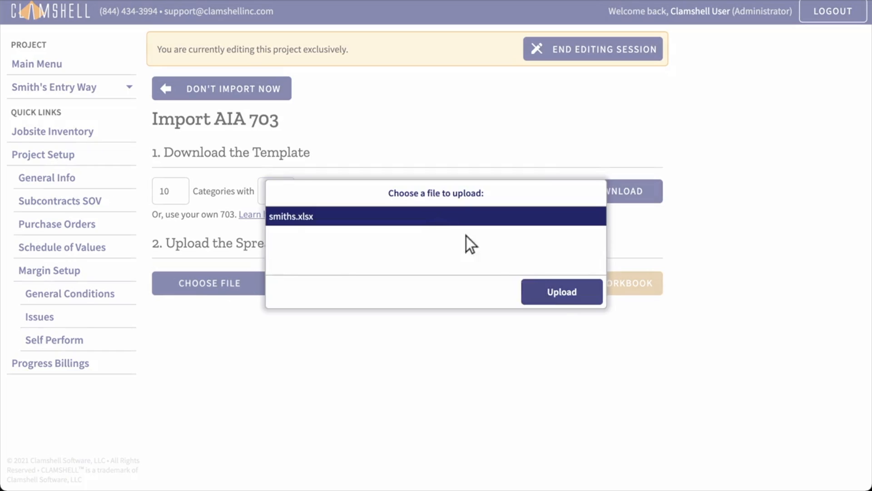
pyautogui.click(562, 292)
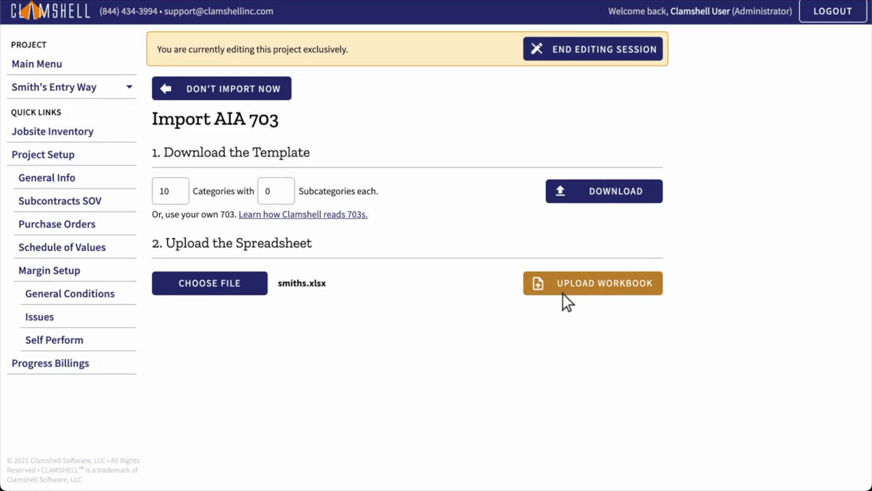
pyautogui.click(588, 285)
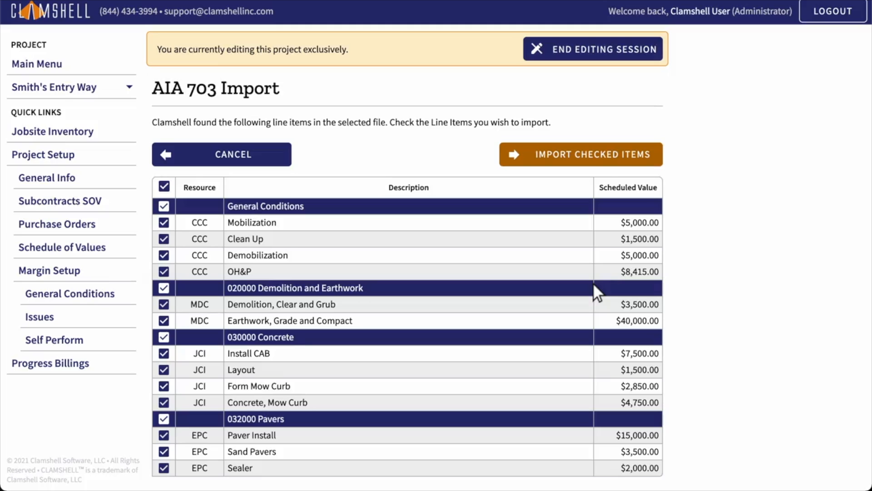
# Step: Import the checked line items and give EPC contract # 150-103 with contractor Eric's Paving Co
pyautogui.click(582, 156)
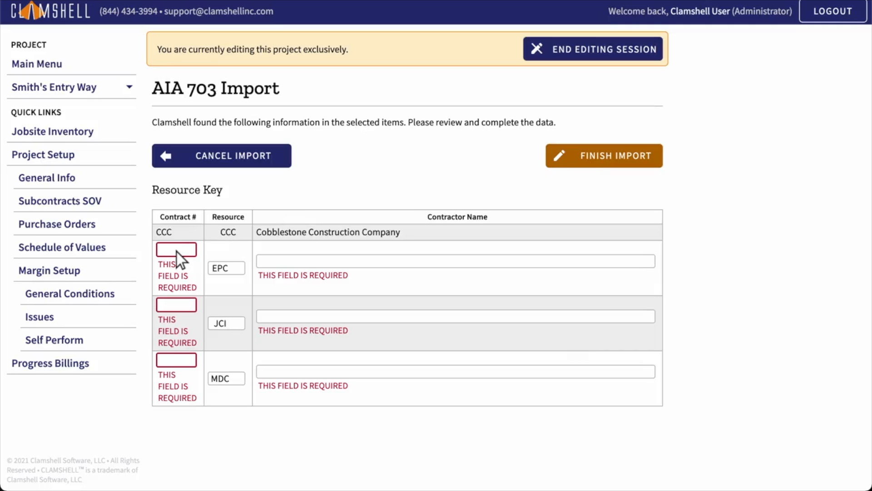
pyautogui.write('150-103')
pyautogui.click(457, 262)
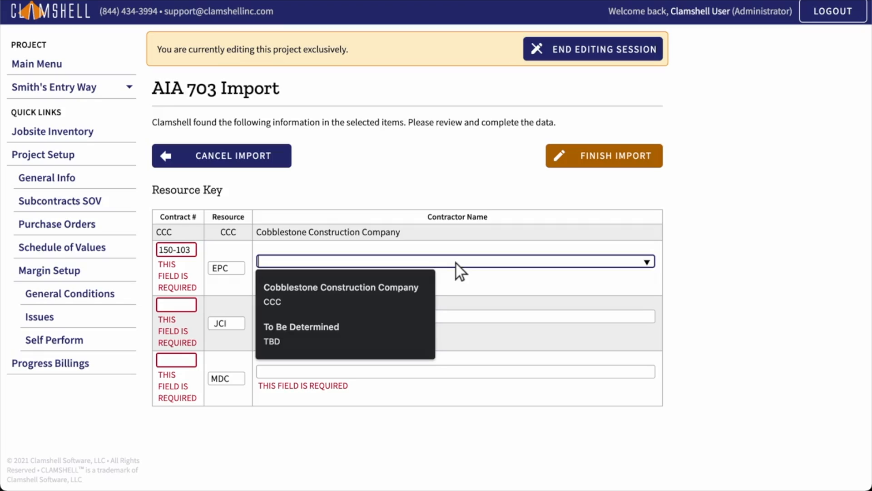
pyautogui.write("Eric's Paving Co.")
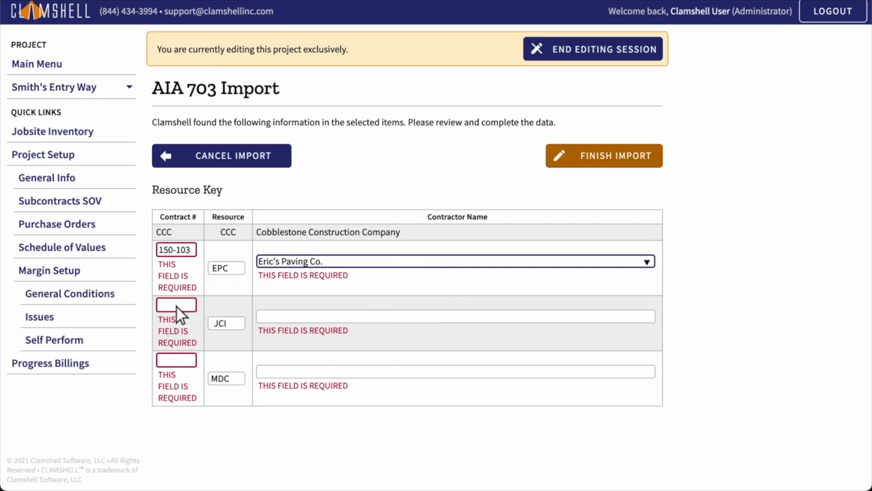
# Step: Give JCI 150-102 (John's Concrete, Inc) and MDC 150-101 (Maria's Demolition Company), then finish importing
pyautogui.click(177, 307)
pyautogui.write('150-10')
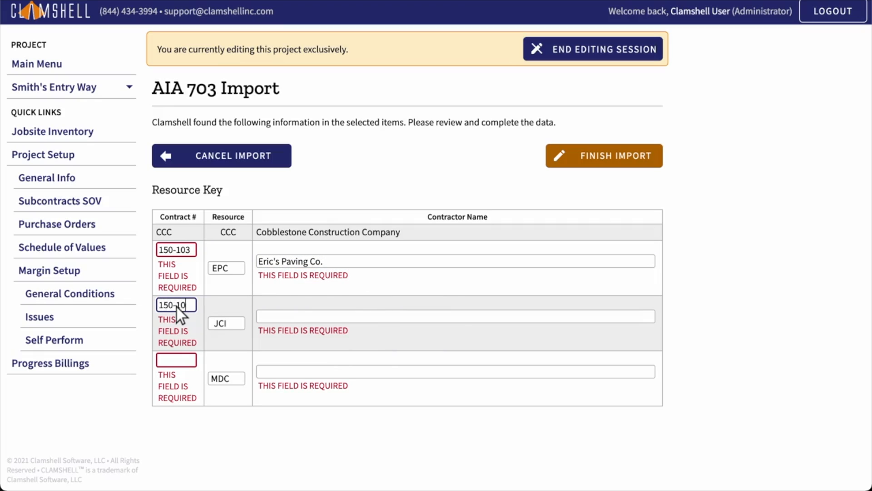
pyautogui.write('2')
pyautogui.click(456, 319)
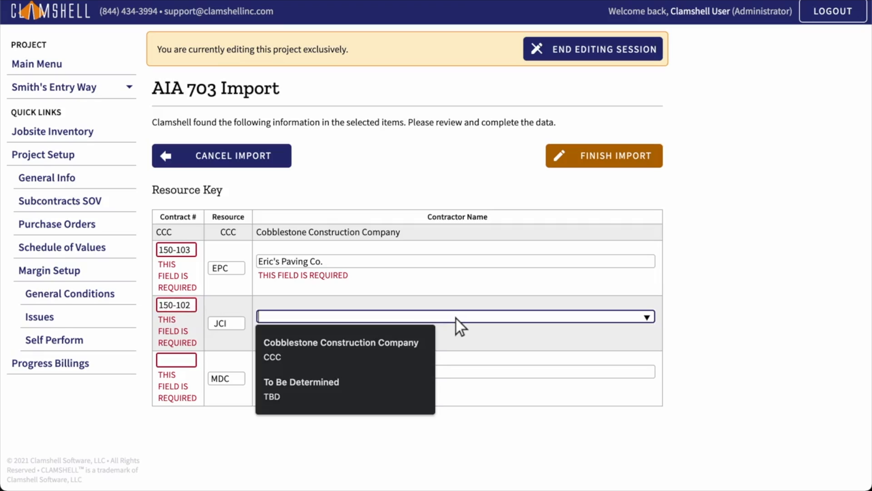
pyautogui.write("John's Concrete, Inc")
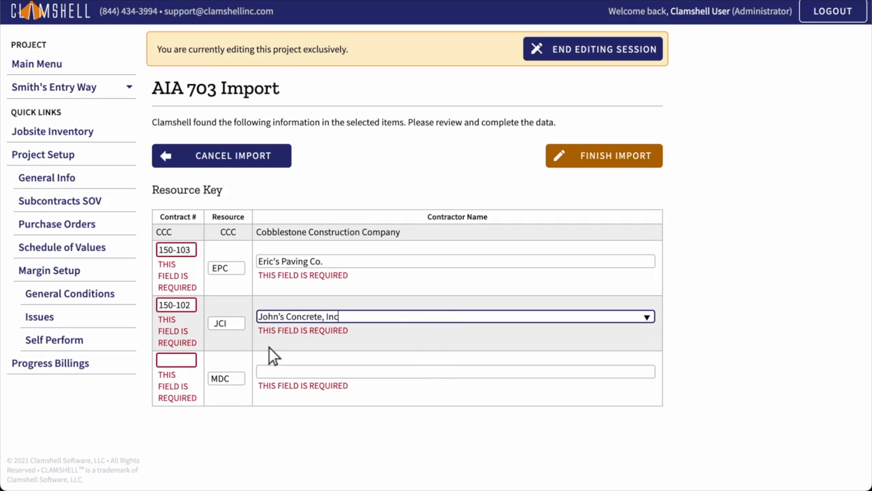
pyautogui.click(176, 361)
pyautogui.write('15')
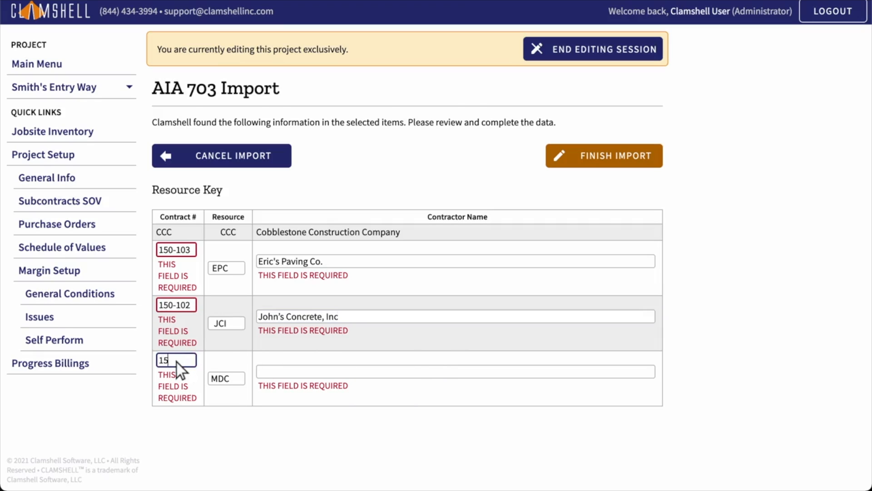
pyautogui.write('0-101')
pyautogui.click(456, 374)
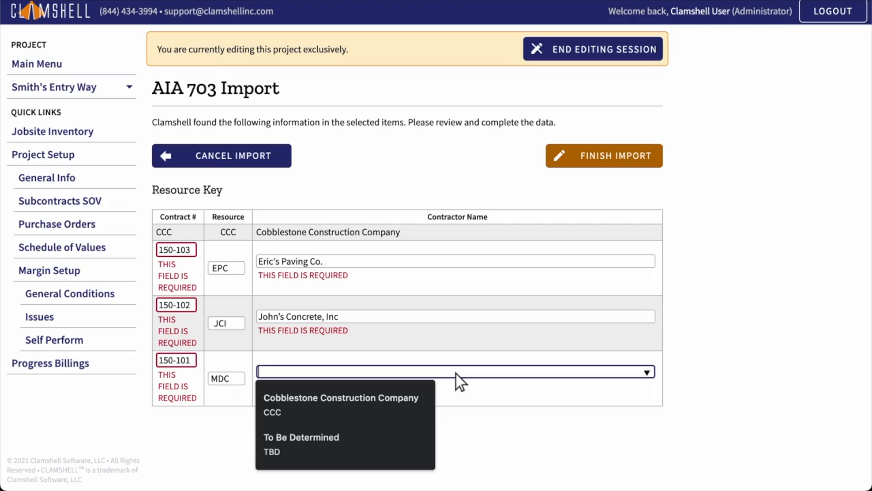
pyautogui.write("Maria's Demolition Com")
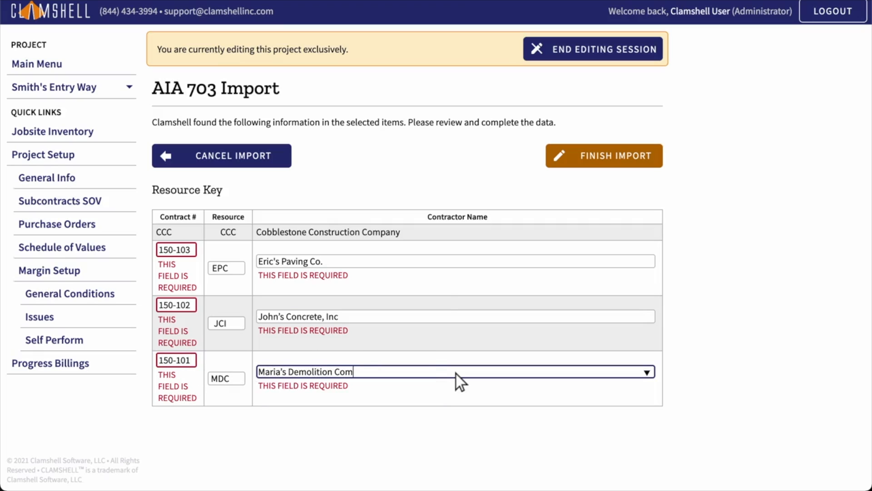
pyautogui.write('pany')
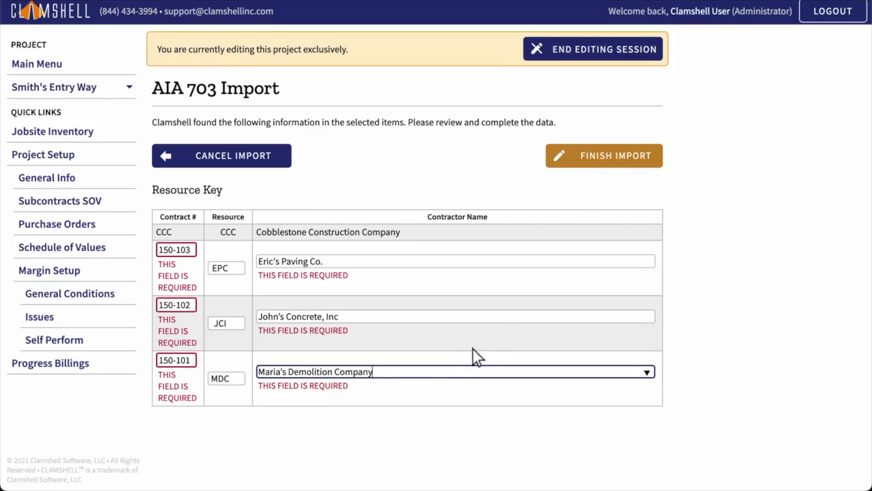
pyautogui.click(606, 157)
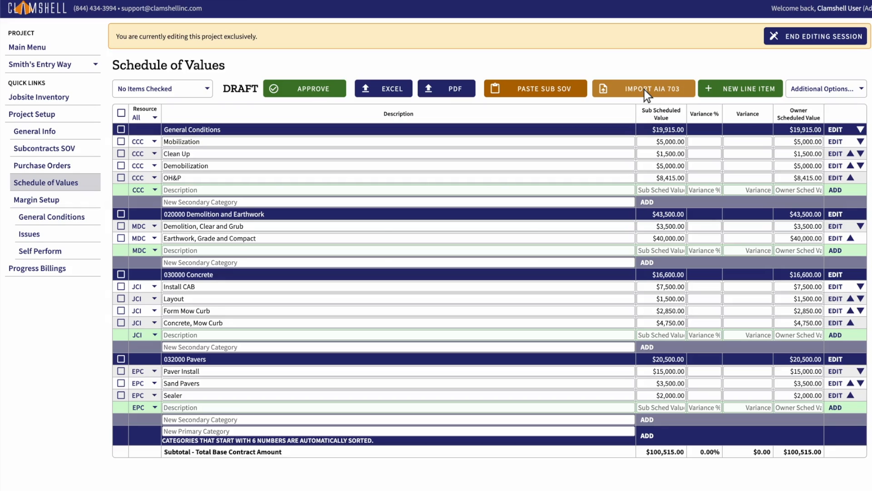
# Step: In General Info, make the available manager the Primary Project Manager and save the changes
pyautogui.click(56, 132)
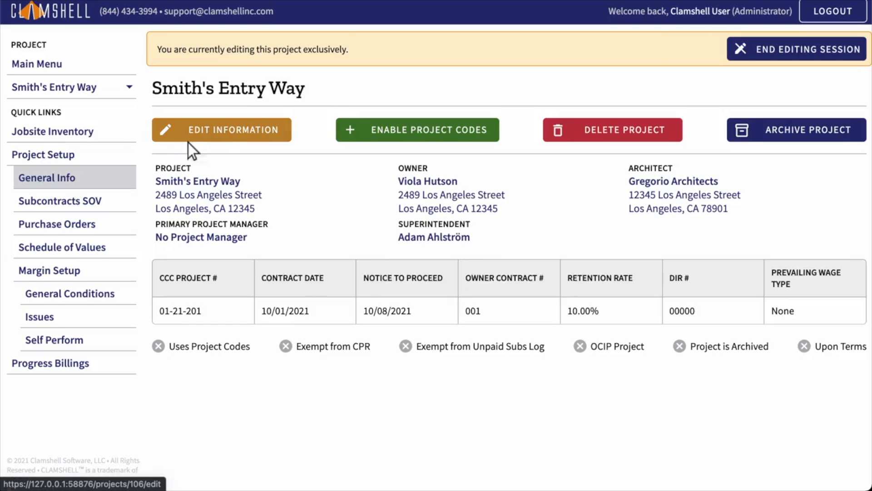
pyautogui.click(223, 131)
pyautogui.scroll(-10, 437, 263)
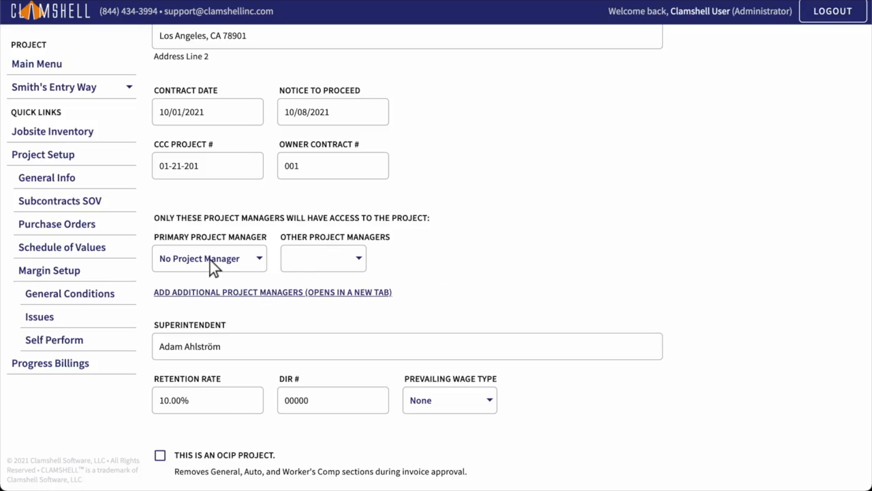
pyautogui.click(209, 259)
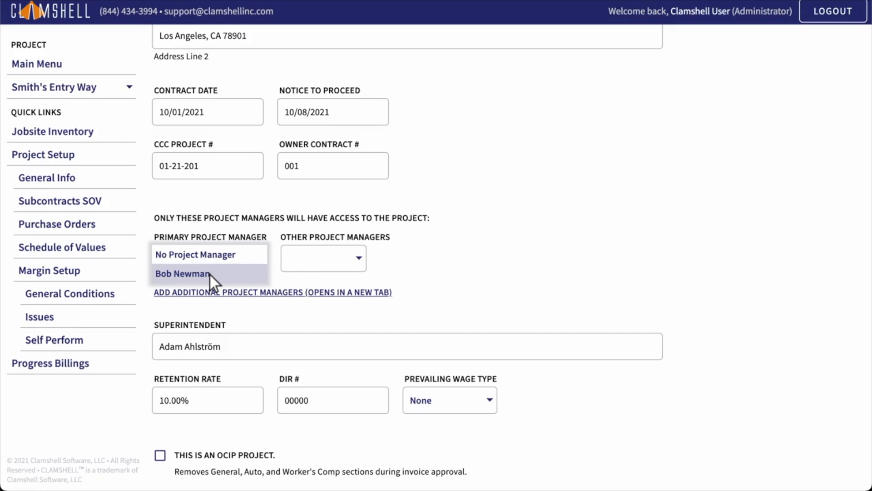
pyautogui.click(210, 275)
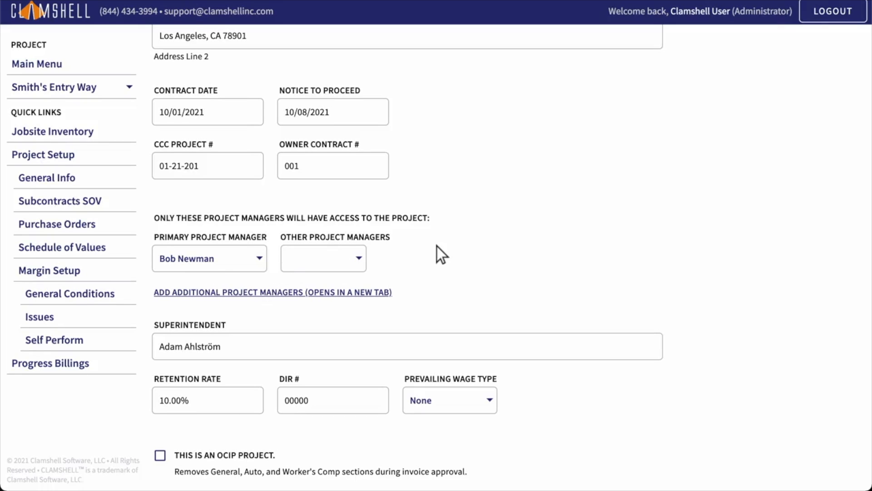
pyautogui.scroll(-4, 437, 247)
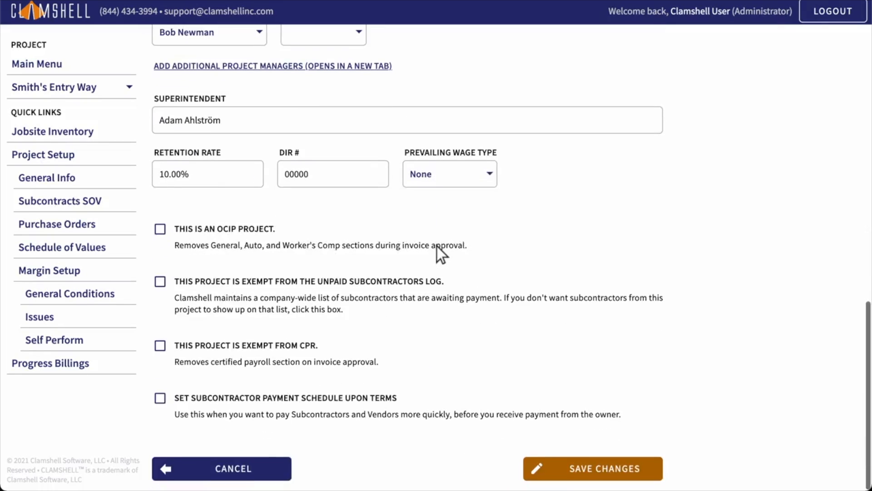
pyautogui.click(594, 470)
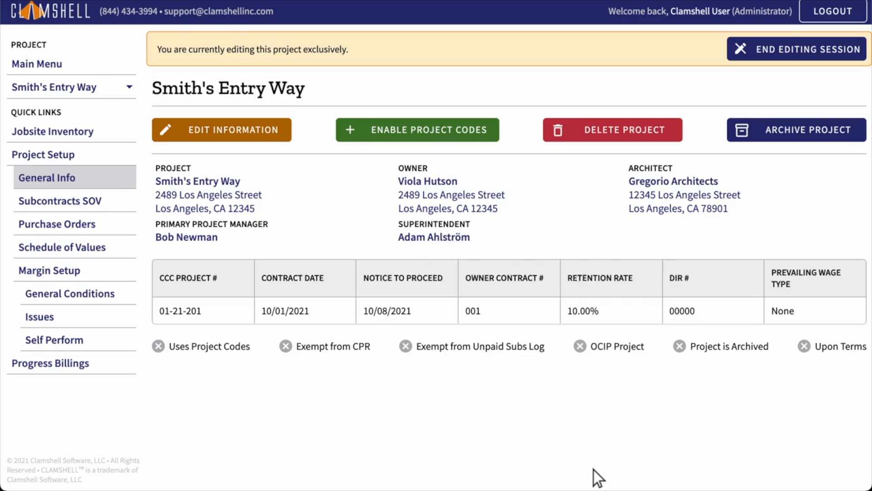